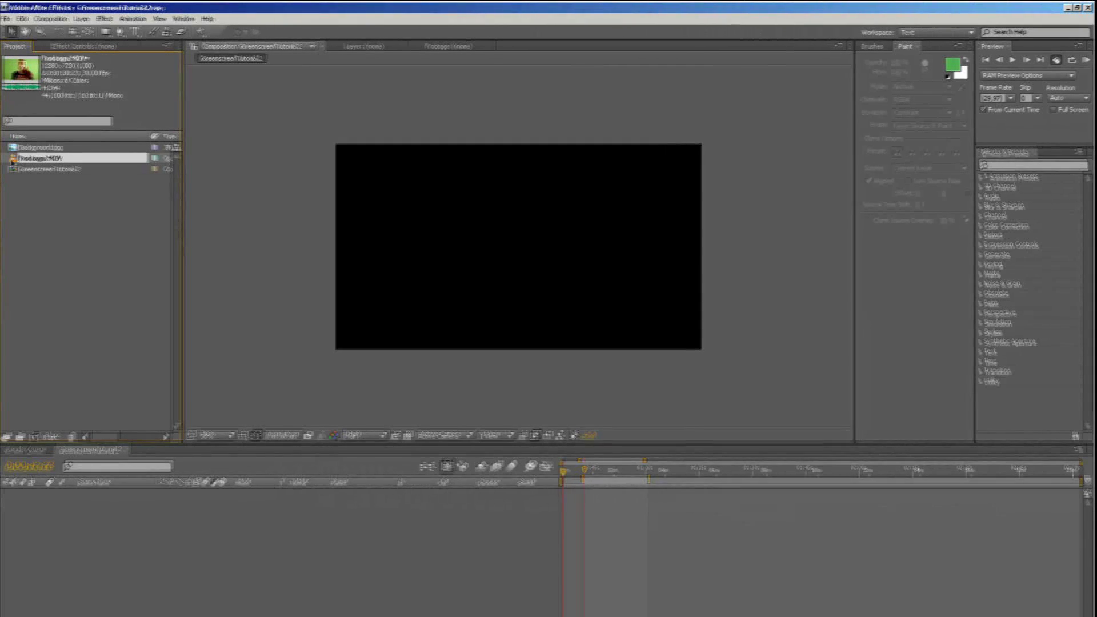
- Add Footage.MOV to the composition and trim its In point to 0;00;43;00
drag(38, 163, 521, 249)
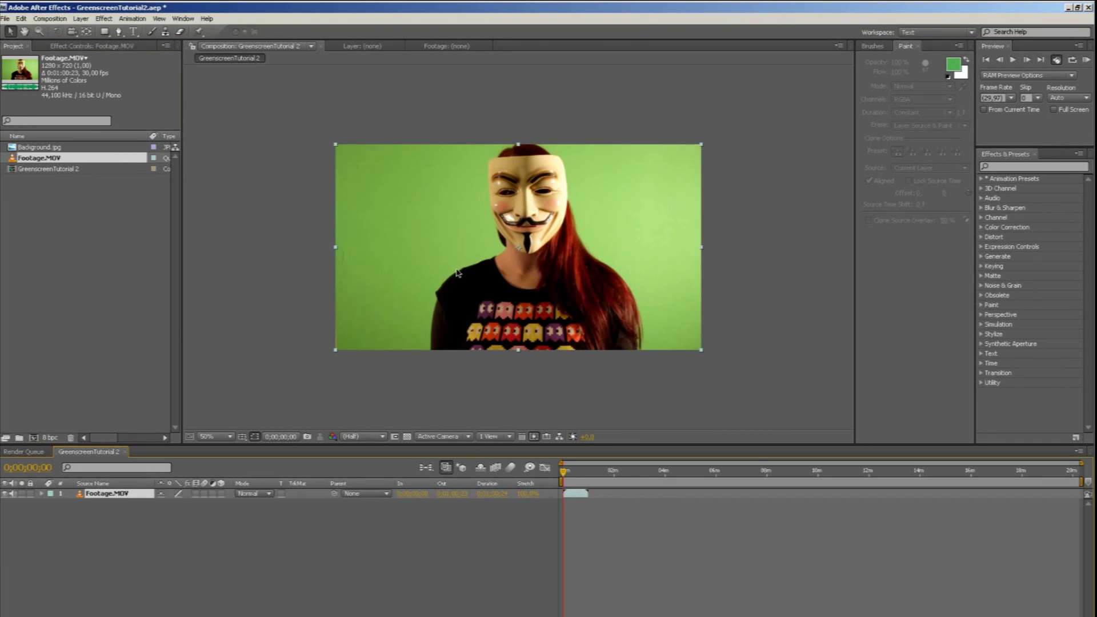
click(564, 472)
drag(564, 472, 583, 493)
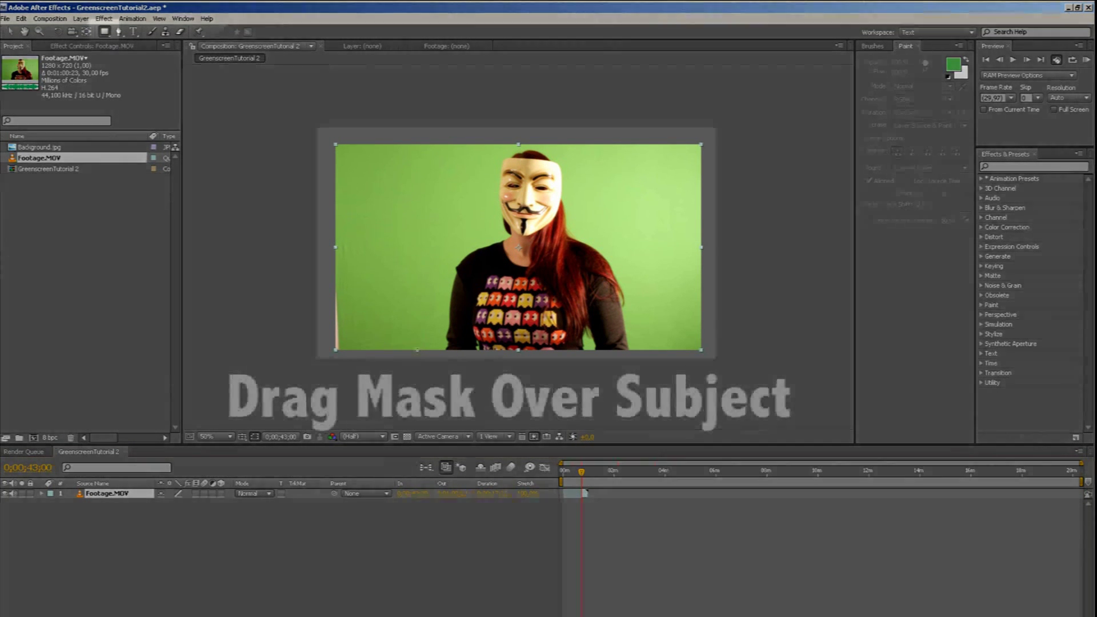
- Draw a rectangular mask around the presenter on the Footage.MOV layer
drag(416, 349, 647, 144)
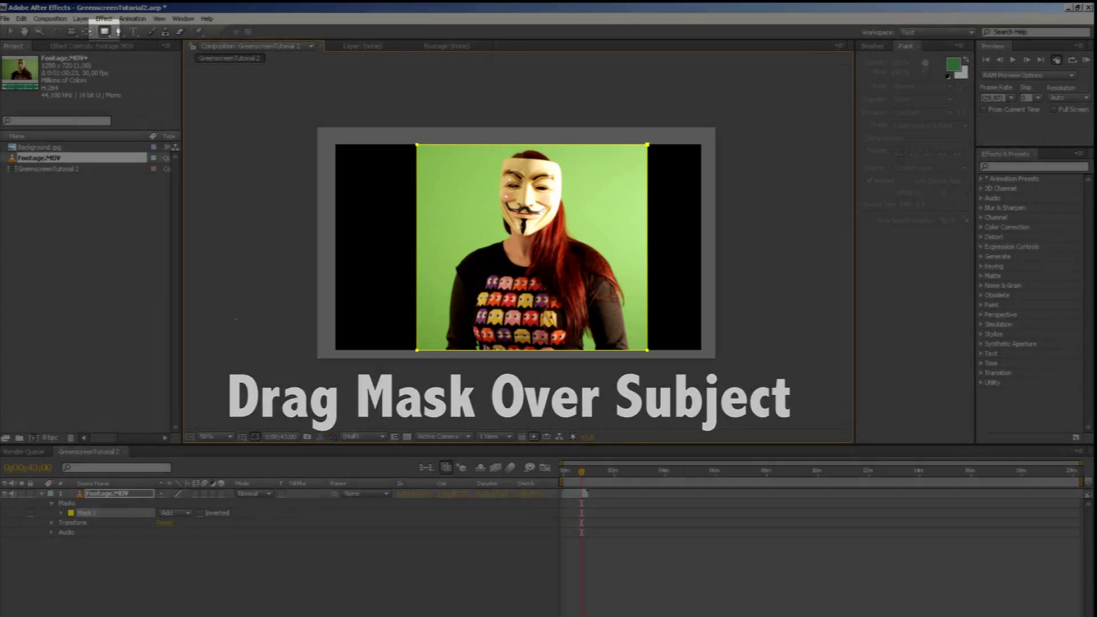
- Apply Keylight (1.2) from Effect > Keying to Footage.MOV
key(ctrl+d)
key(alt+t)
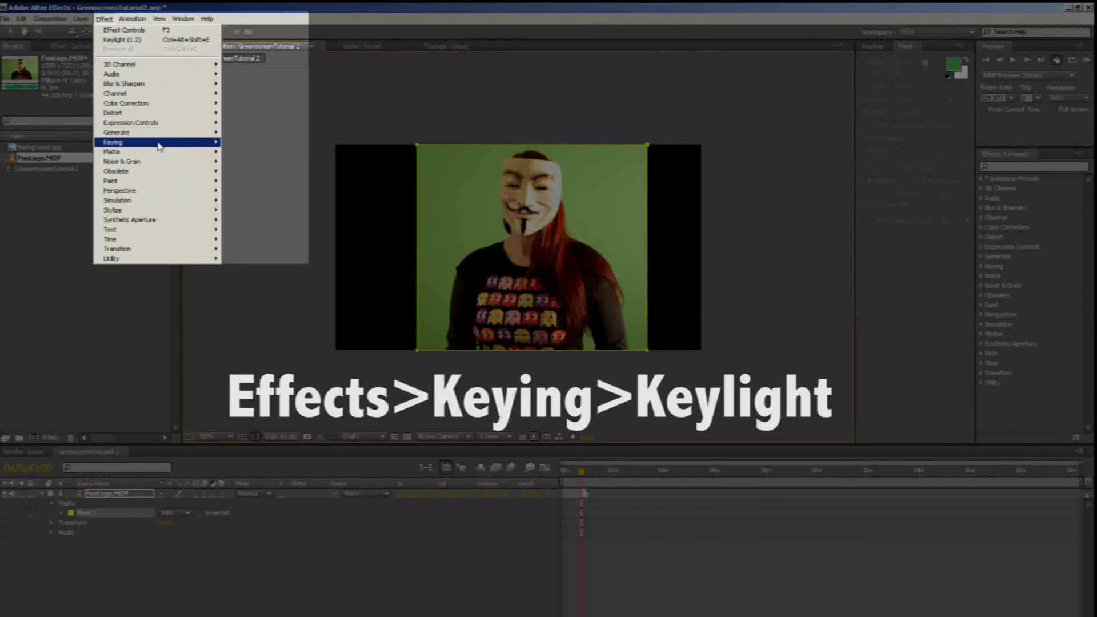
mouse_move(160, 147)
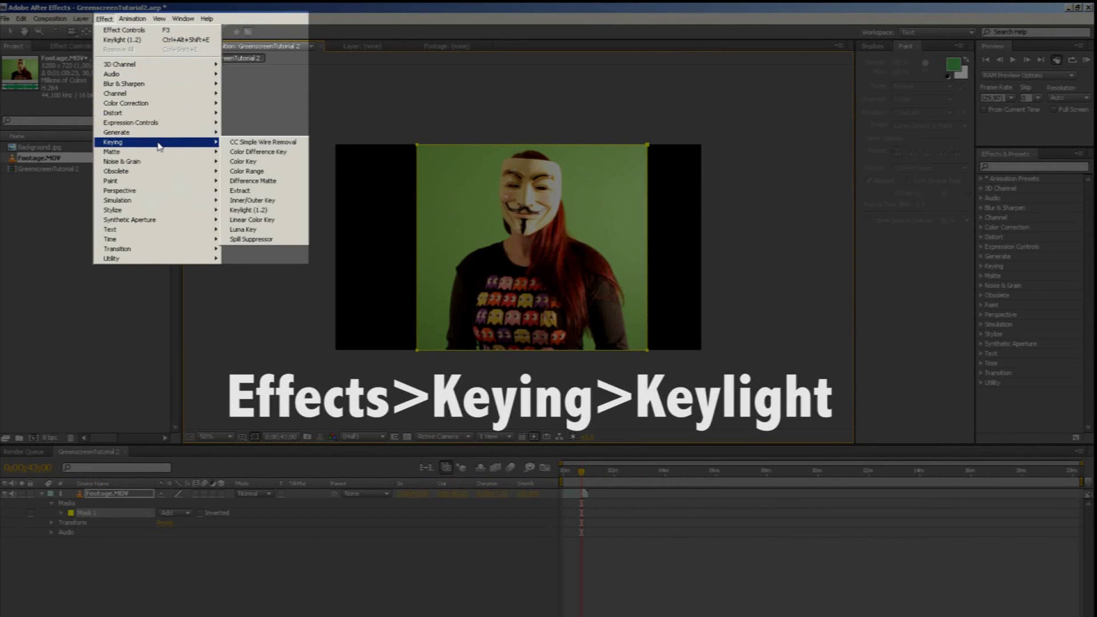
click(261, 213)
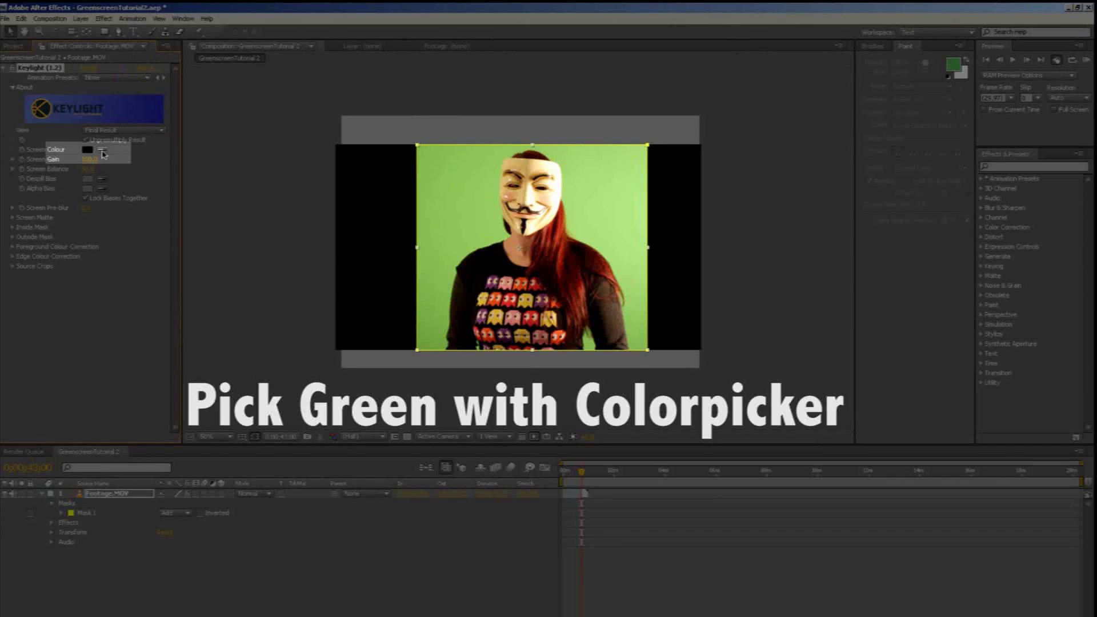
- Sample the green backdrop as Keylight's Screen Colour and set a small Screen Pre-blur
click(102, 150)
click(438, 287)
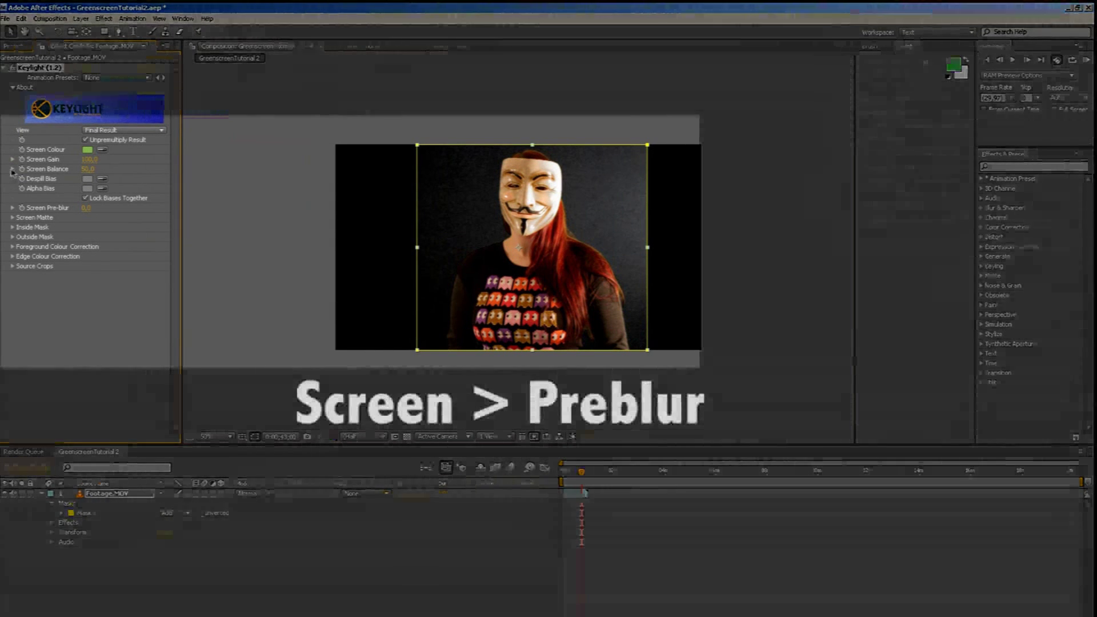
click(86, 208)
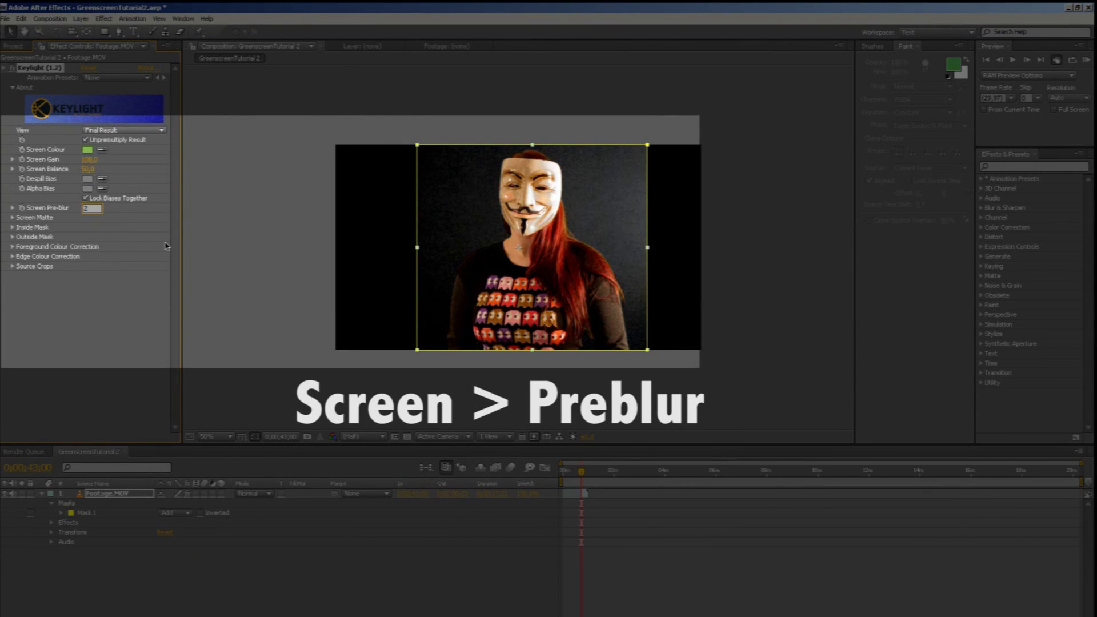
key(Return)
- Expand Keylight's Screen Matte settings and set the View to Screen Matte
click(12, 207)
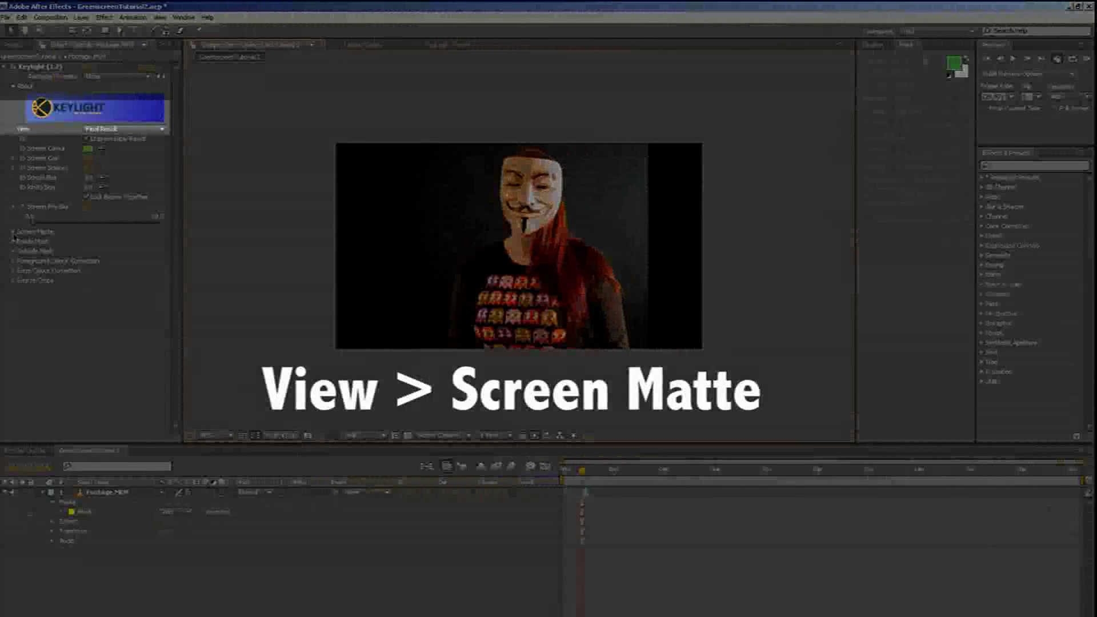
click(13, 232)
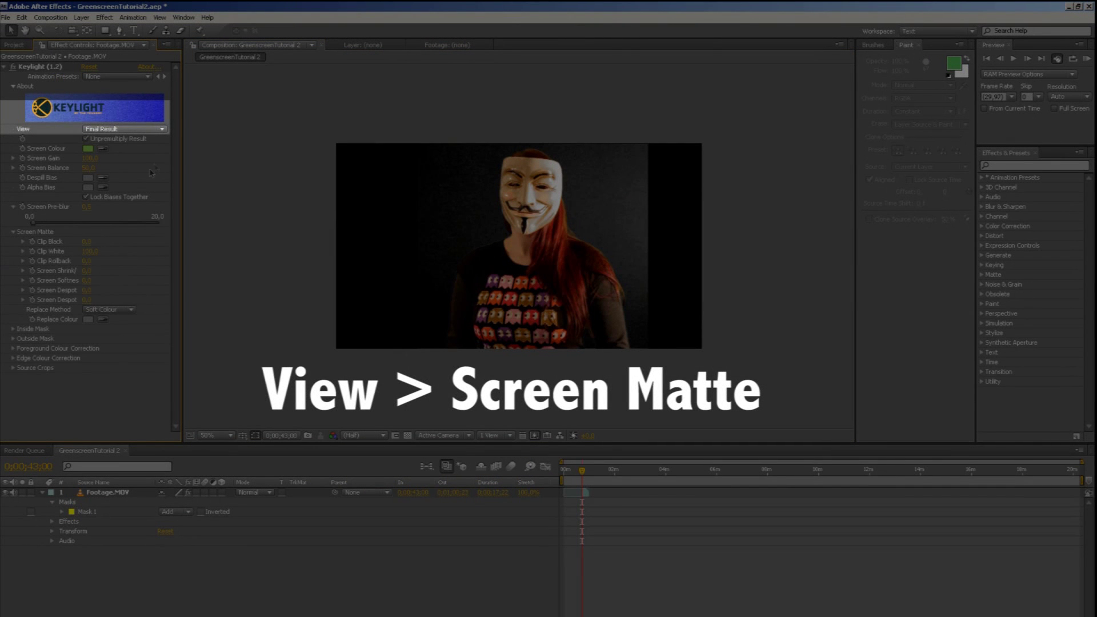
click(162, 131)
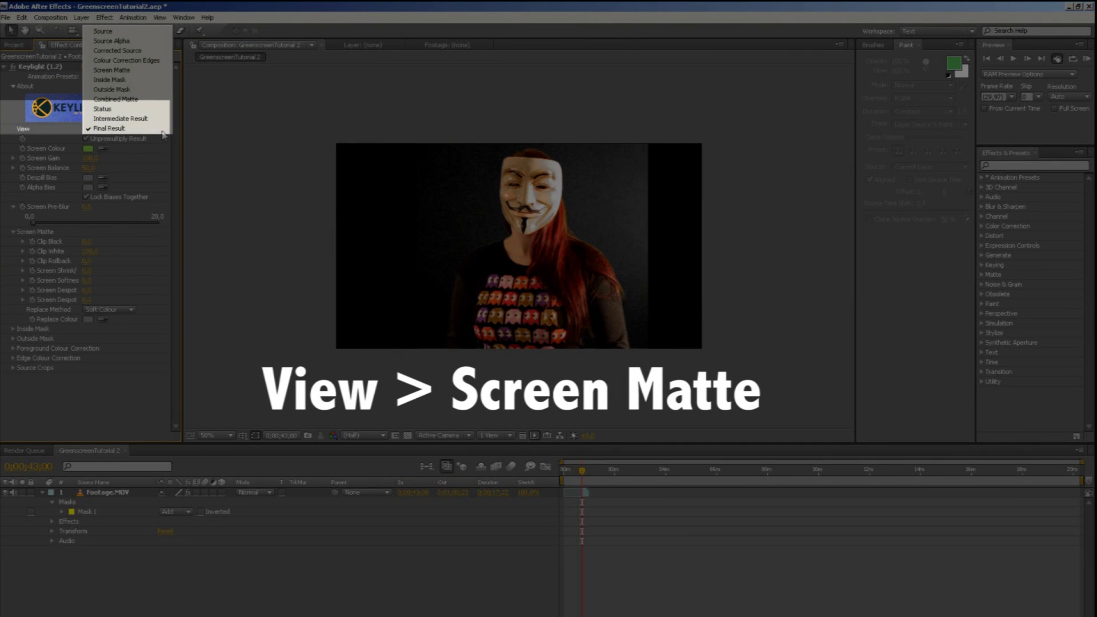
click(153, 72)
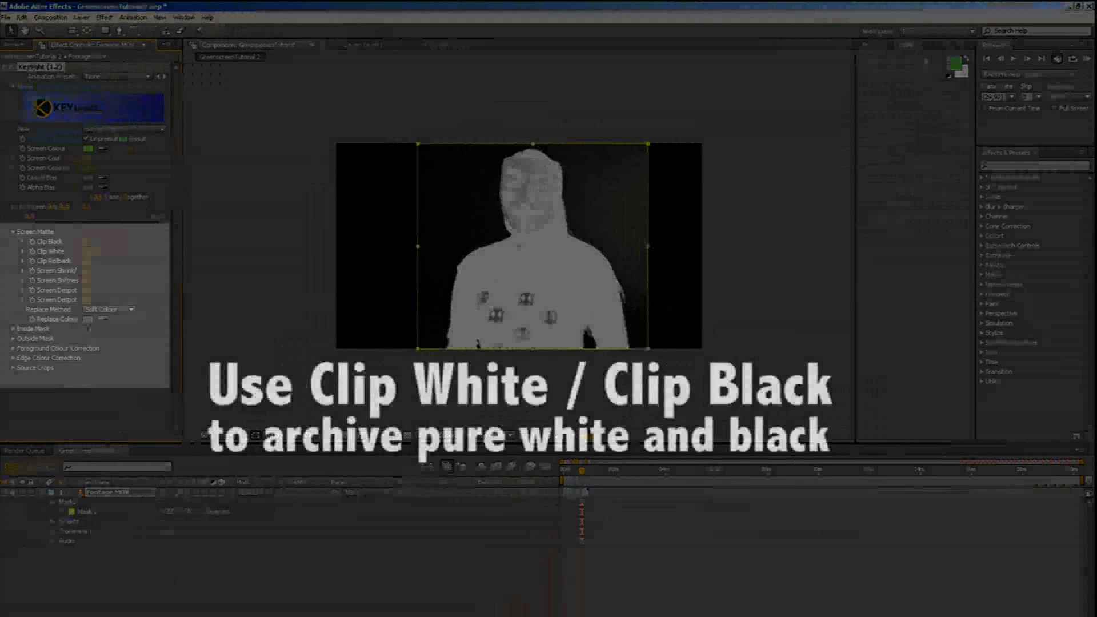
- Raise Clip Black to 26.2 and lower Clip White to 46.7
click(22, 242)
drag(40, 258, 72, 261)
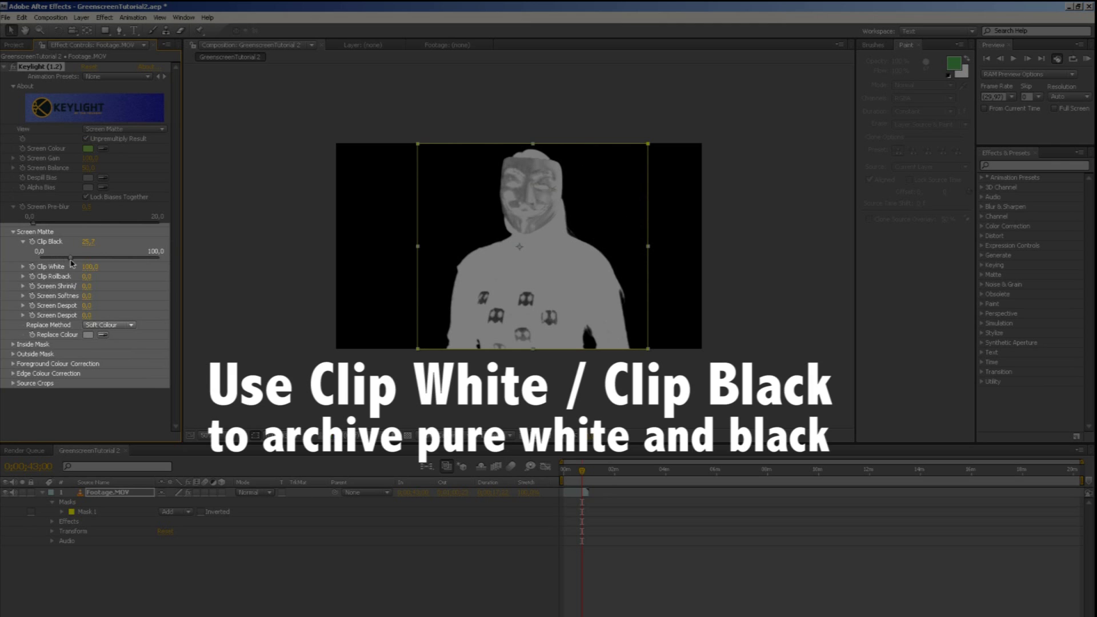
click(24, 267)
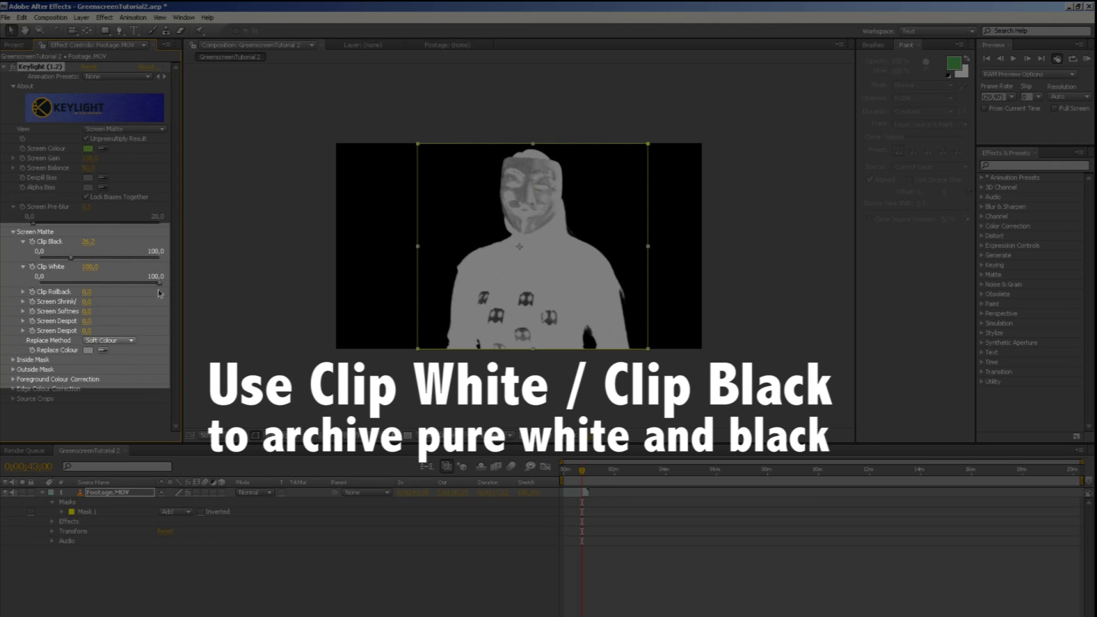
drag(160, 283, 96, 288)
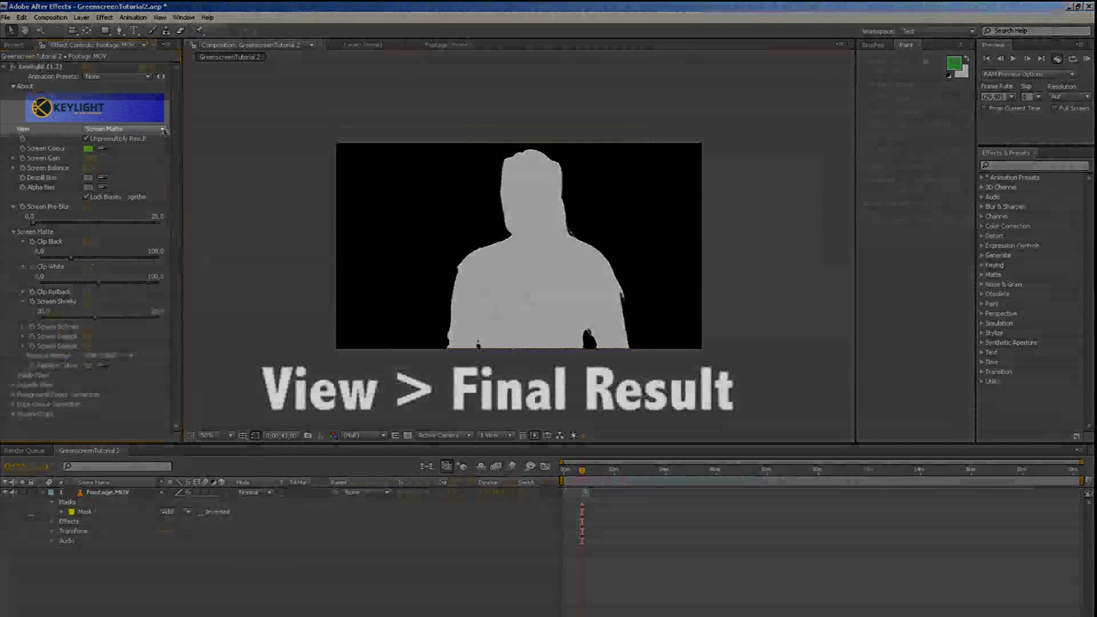
- Switch Keylight View back to Final Result and deselect the footage layer
click(124, 129)
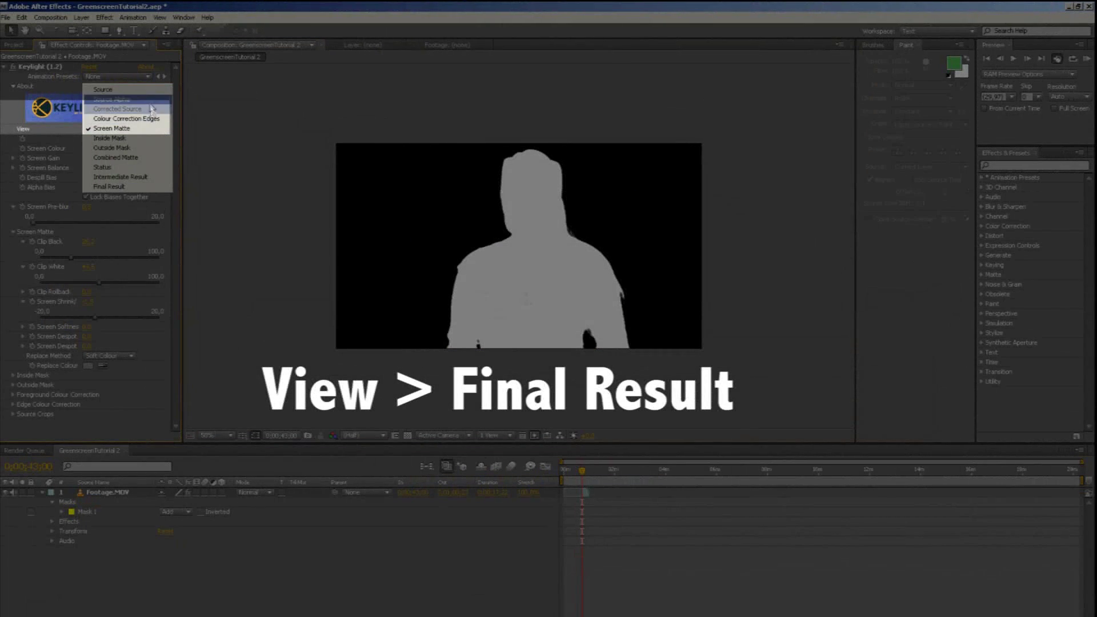
click(140, 186)
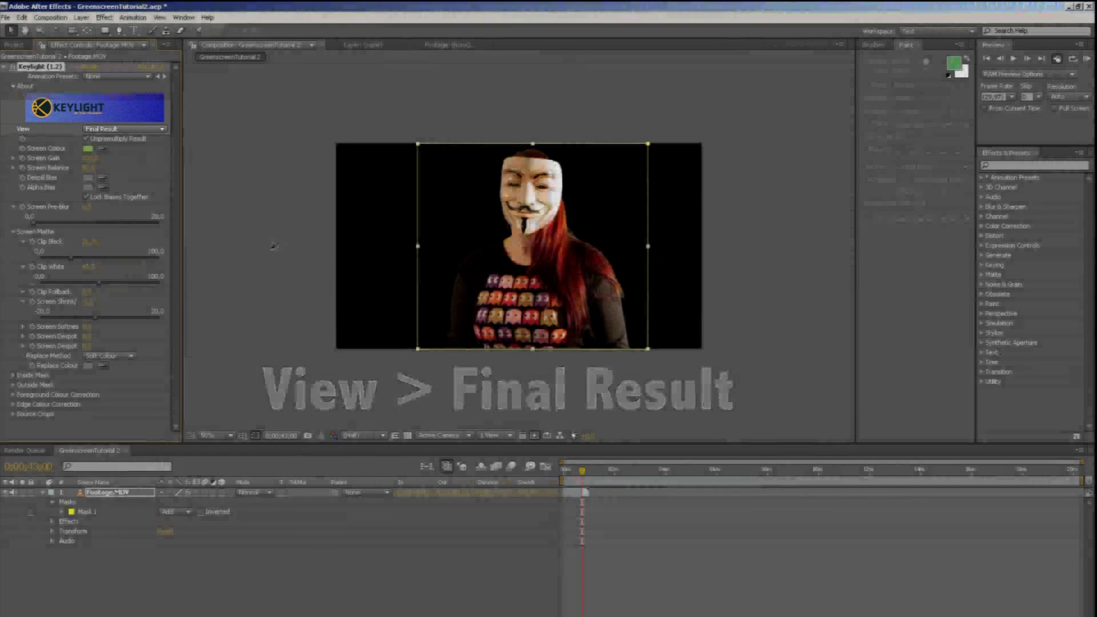
click(242, 267)
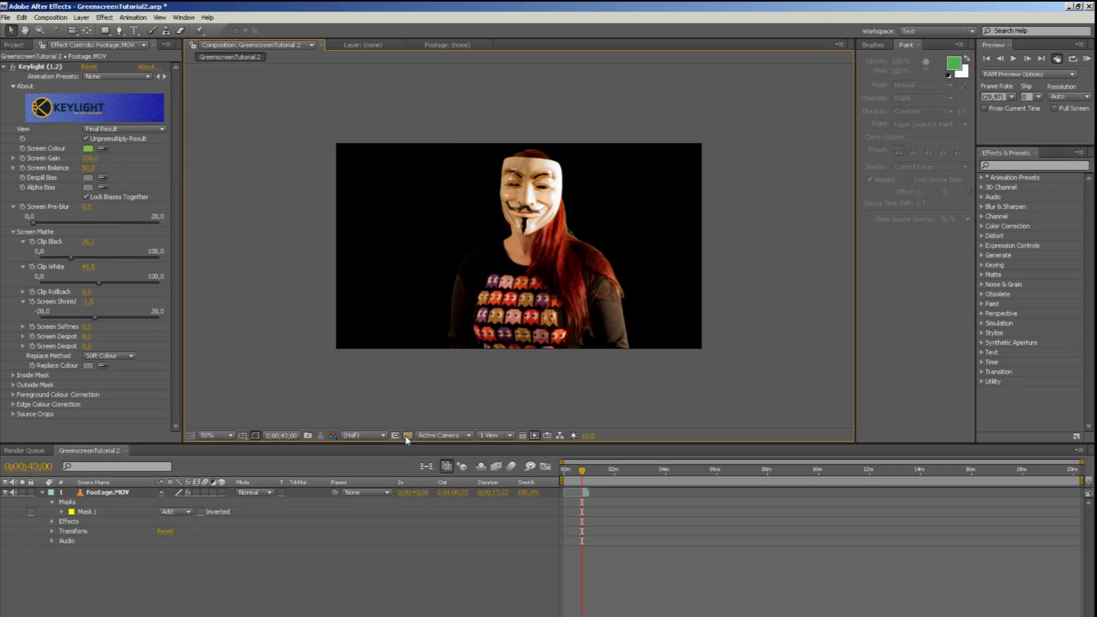
- Check the key on the transparency grid, then set Screen Shrink/Grow to -1.5
click(408, 436)
click(408, 436)
click(407, 436)
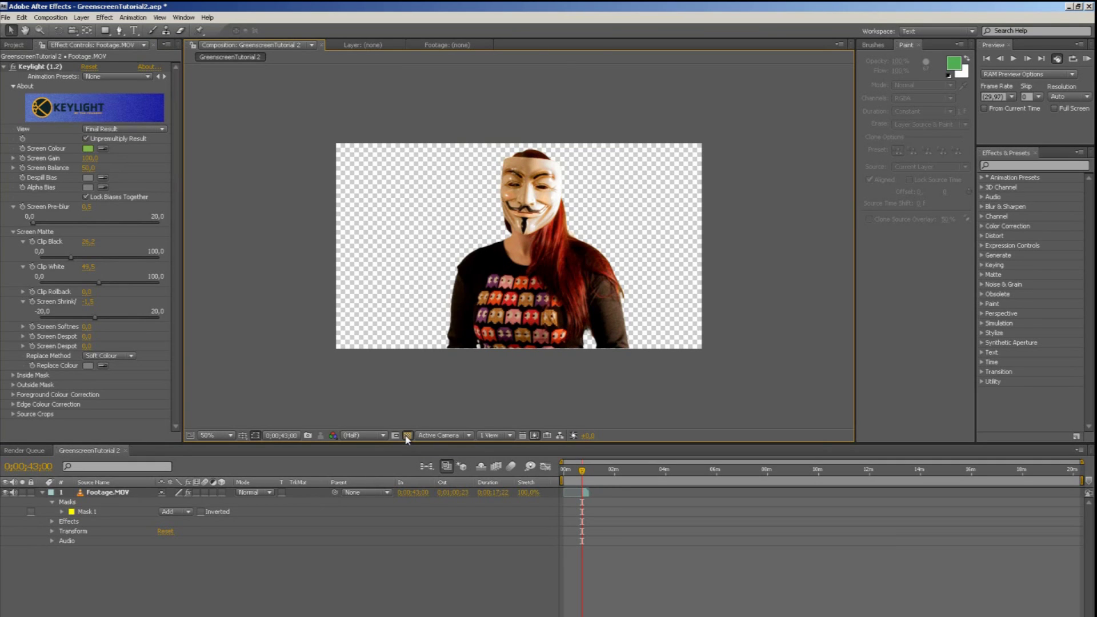
click(407, 436)
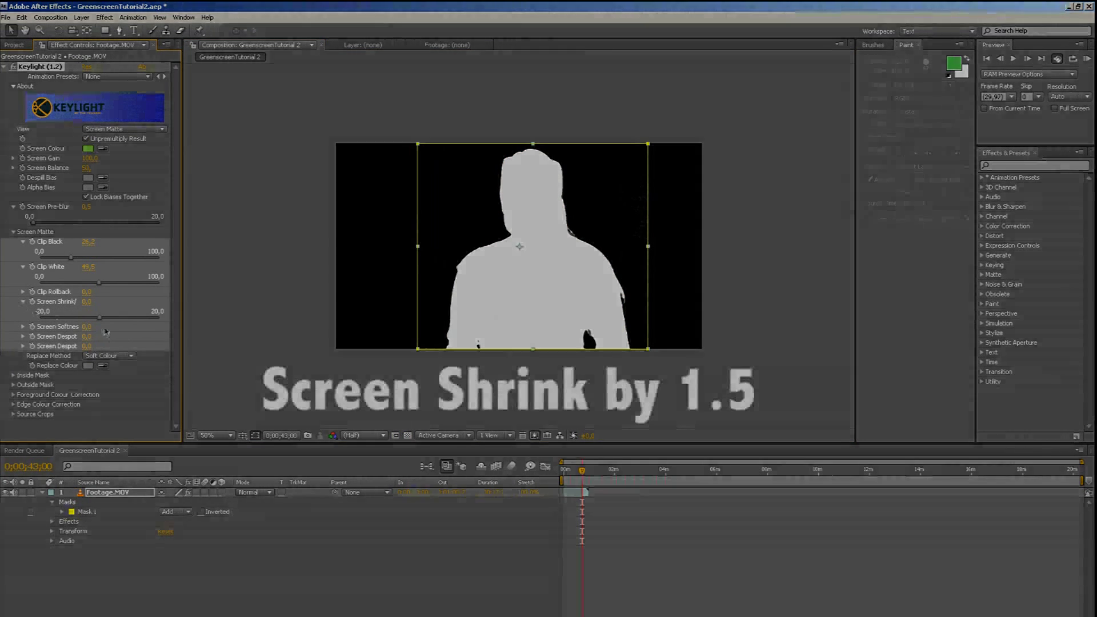
drag(98, 317, 81, 323)
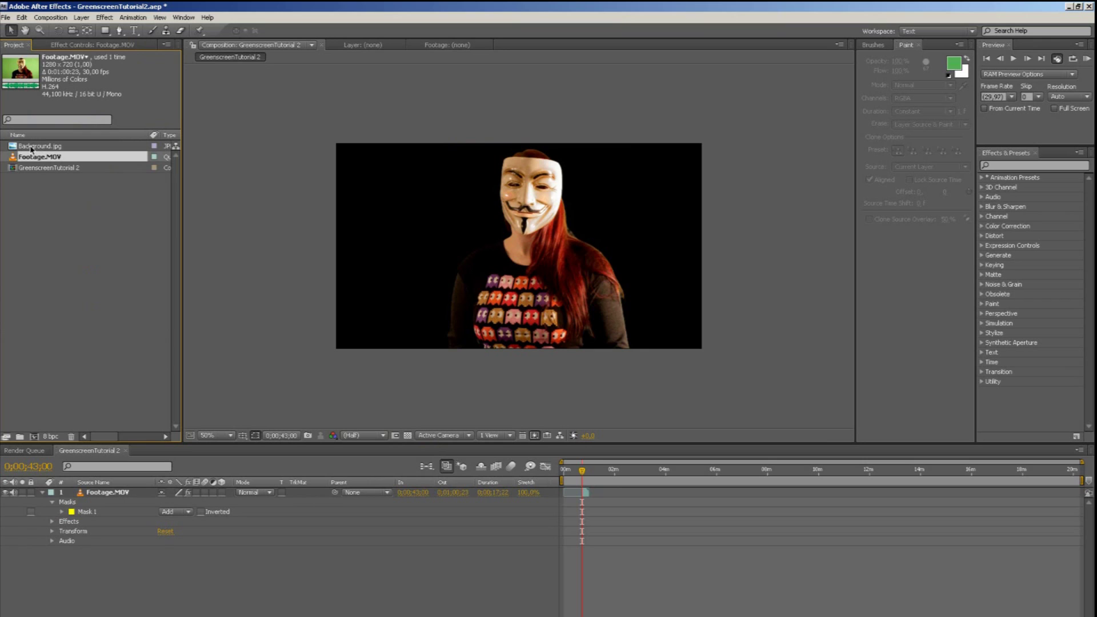
- Add Background.jpg to the composition and move its layer below Footage.MOV
drag(32, 146, 520, 245)
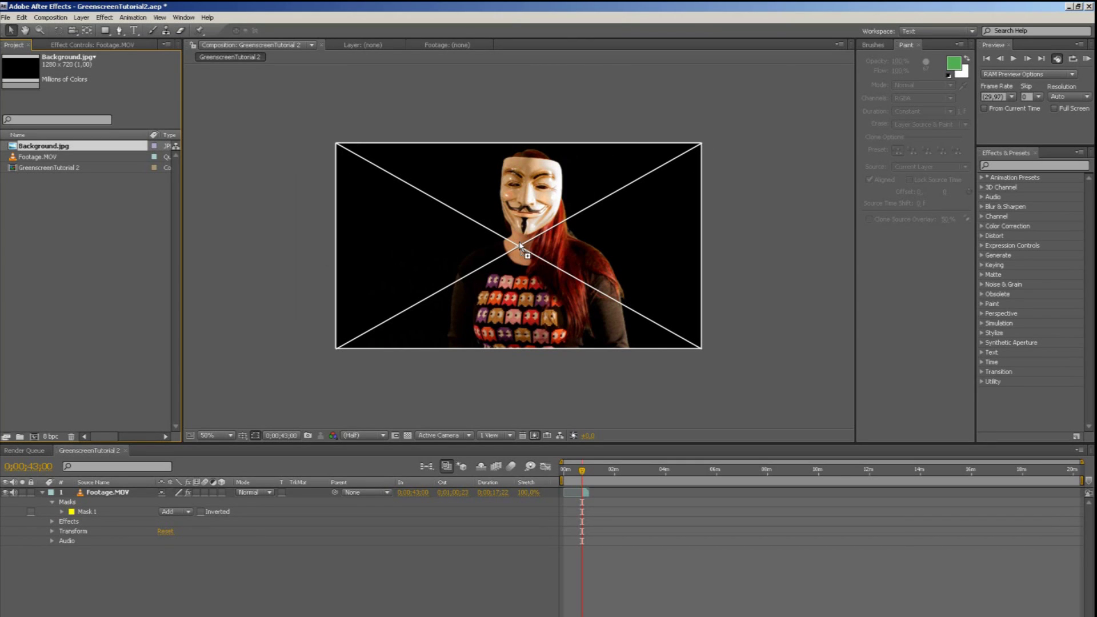
drag(520, 245, 519, 246)
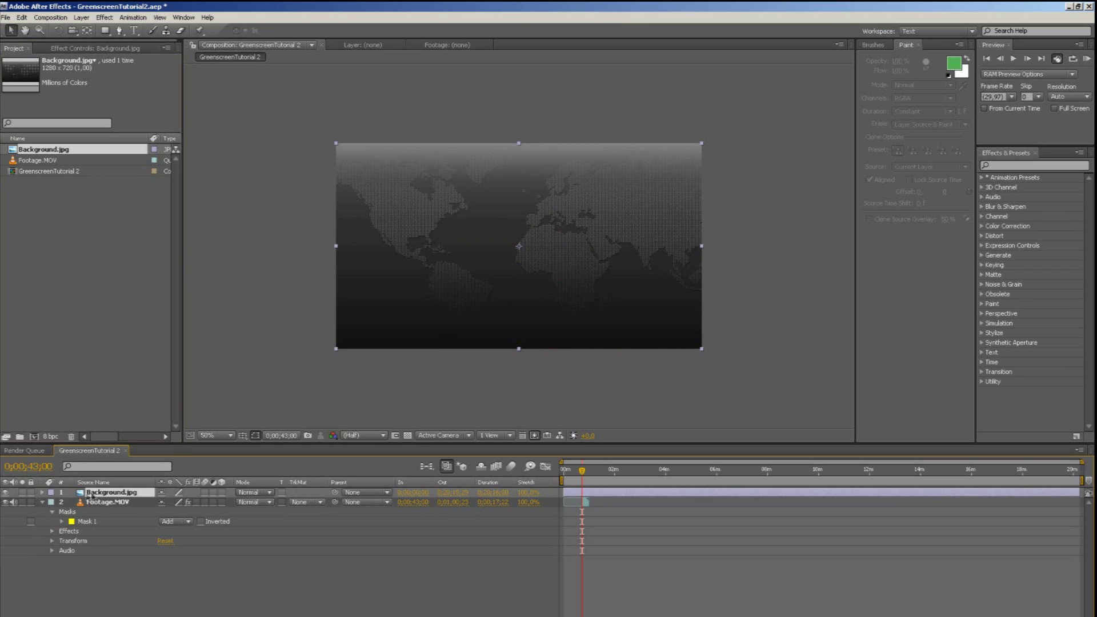
drag(98, 503, 97, 542)
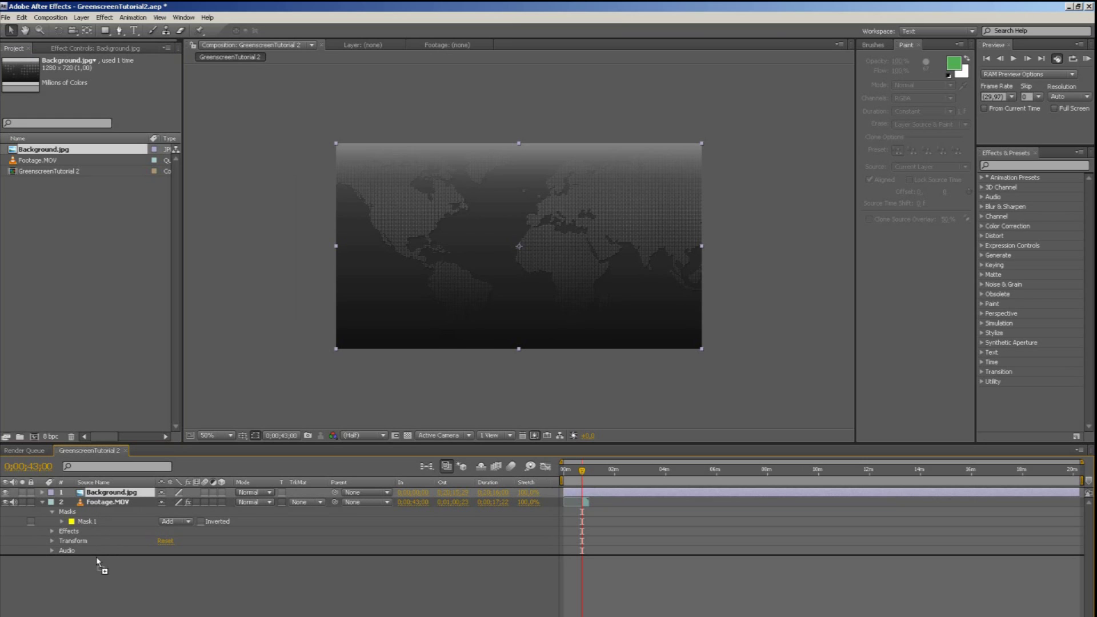
drag(96, 556, 96, 556)
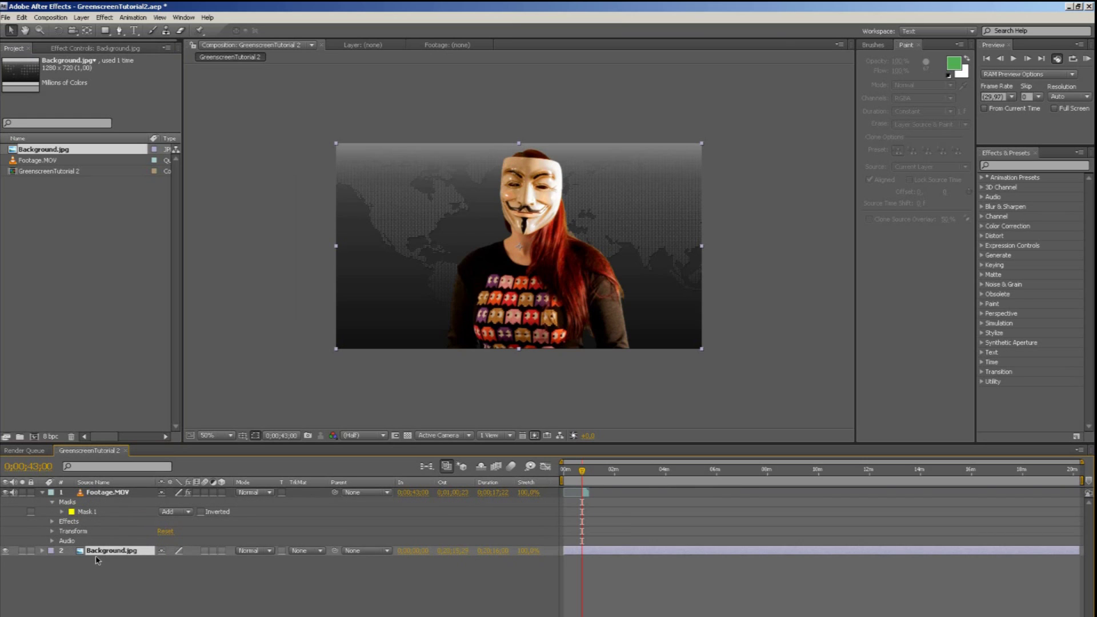
mouse_move(144, 110)
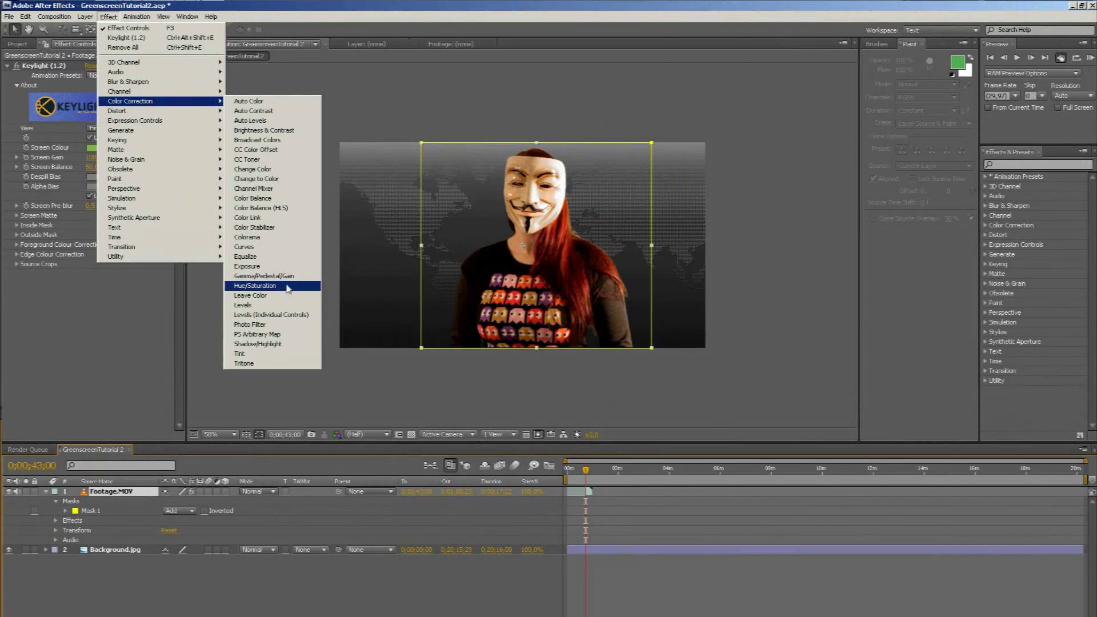
- Add Levels on the Red channel, slightly lower Exposure, and Hue/Saturation Master Lightness 5
click(277, 306)
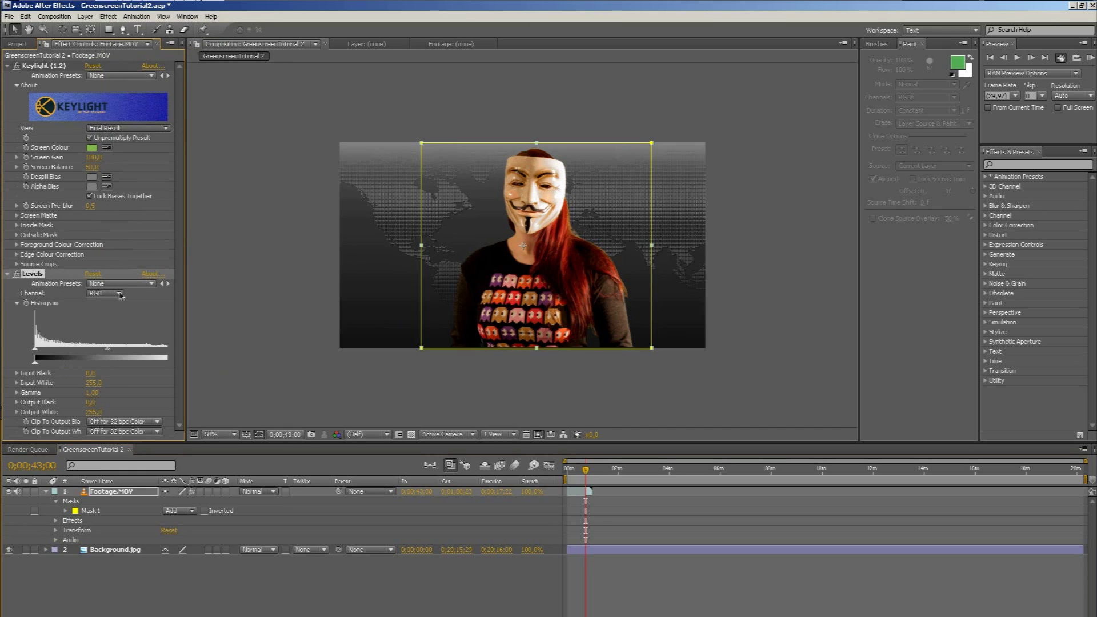
click(119, 293)
click(113, 308)
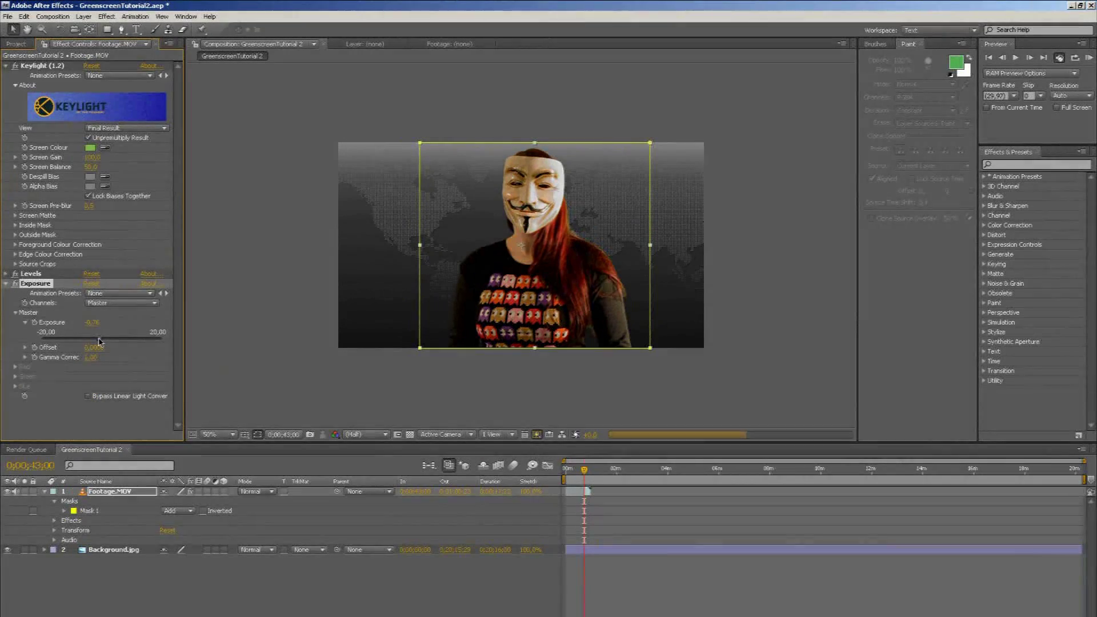
drag(104, 341, 100, 342)
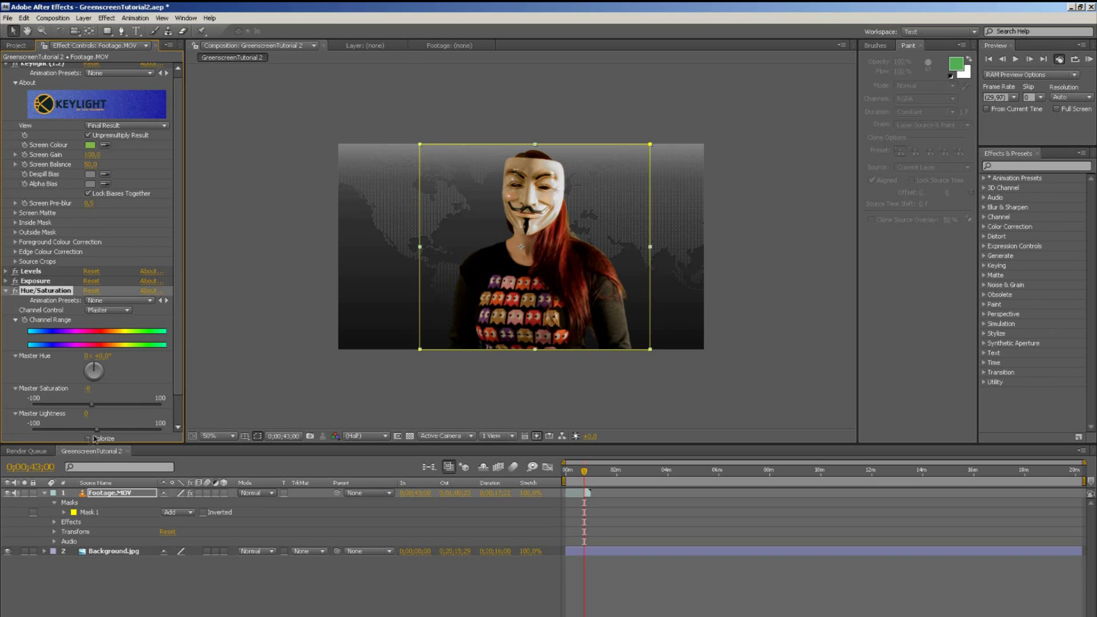
drag(98, 433, 101, 434)
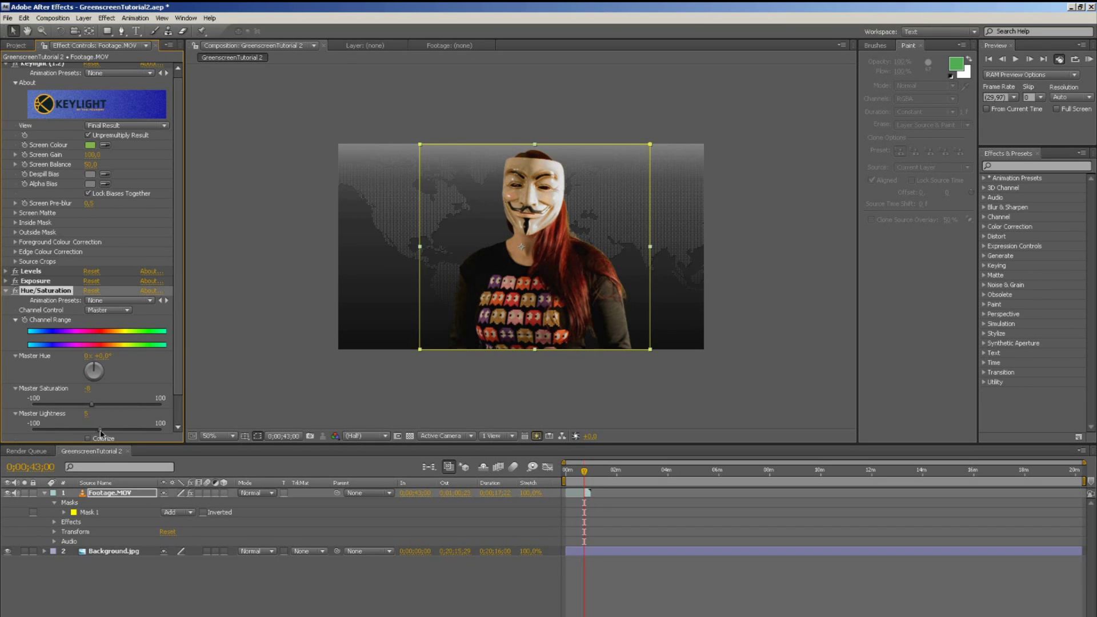